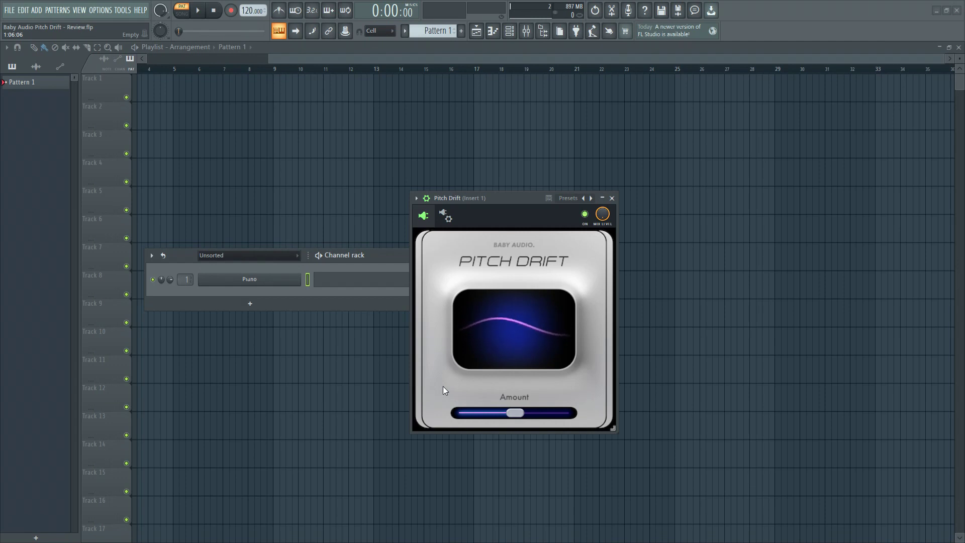
Step: Play a note on the Piano channel and raise Pitch Drift's Amount well above the middle
key("z")
left_click_drag(518, 414, 552, 415)
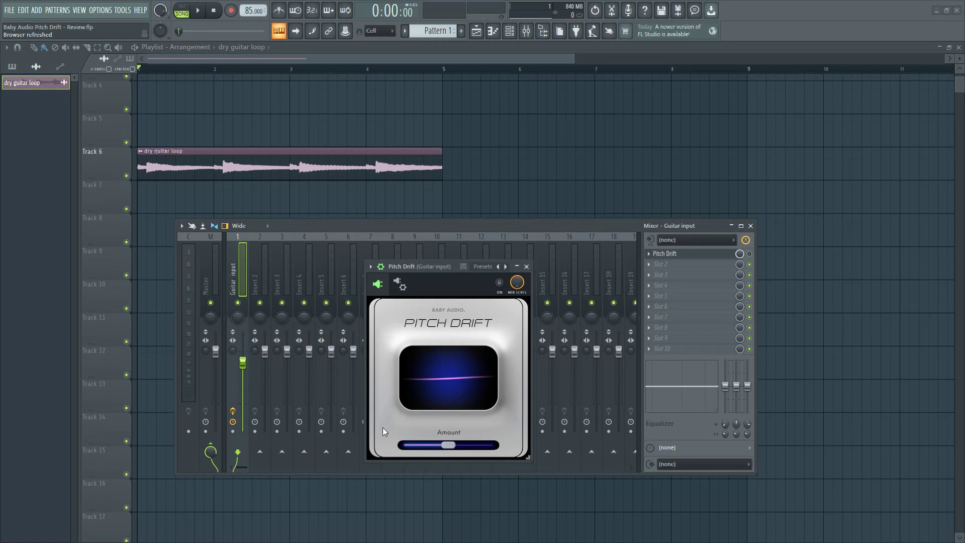
Step: Listen to the guitar loop without Pitch Drift, and play it again with the effect switched on
key("space")
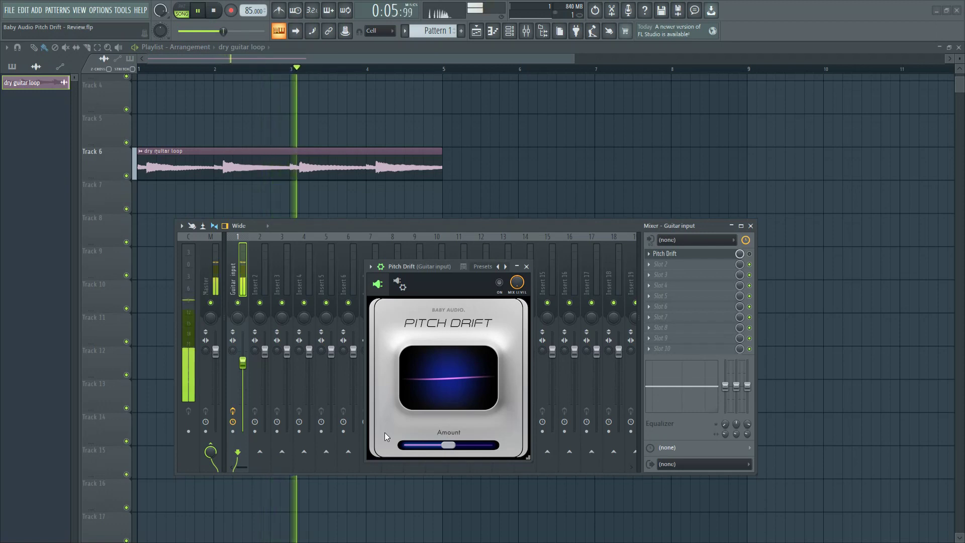
key("space")
left_click(499, 282)
key("space")
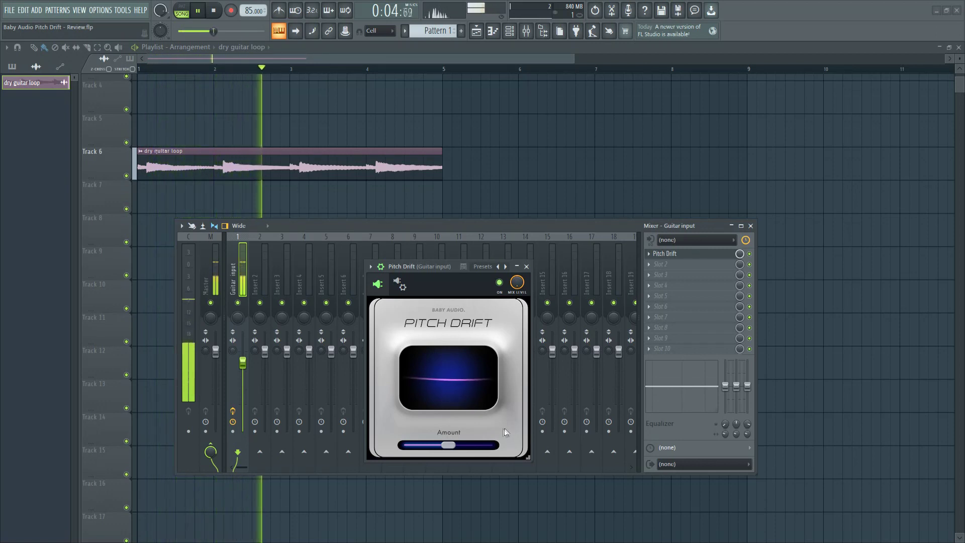
Step: Try Pitch Drift on the playing guitar loop at Speed 70 and 35 while raising the Amount to full
left_click_drag(448, 445, 473, 450)
left_click_drag(468, 395, 476, 365)
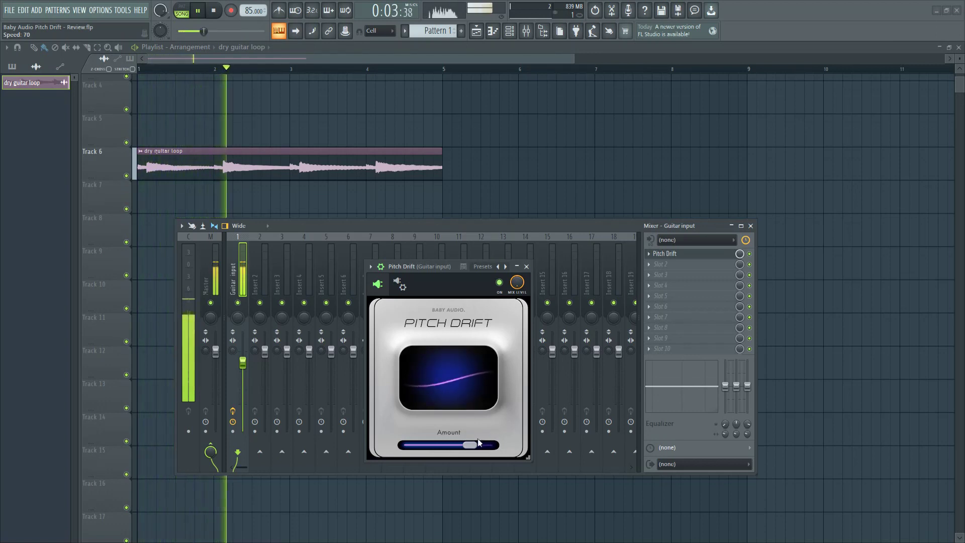
mouse_move(470, 445)
left_mouse_down()
mouse_move(481, 446)
mouse_move(476, 422)
mouse_move(457, 401)
mouse_move(457, 431)
left_mouse_up()
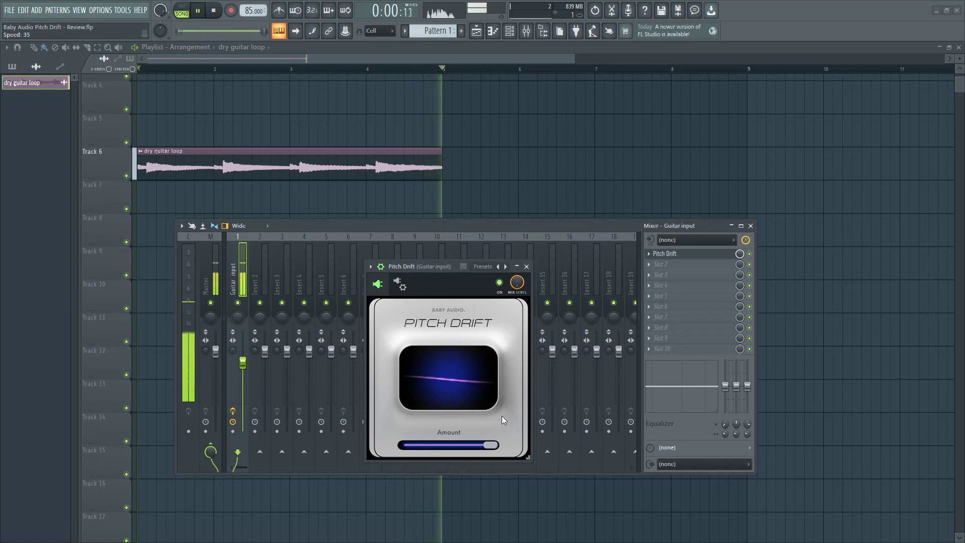
left_click_drag(471, 402, 471, 387)
Step: Set Pitch Drift's Amount to 50 and Speed to 86, comparing the guitar loop with the effect bypassed and active
left_click_drag(490, 445, 451, 454)
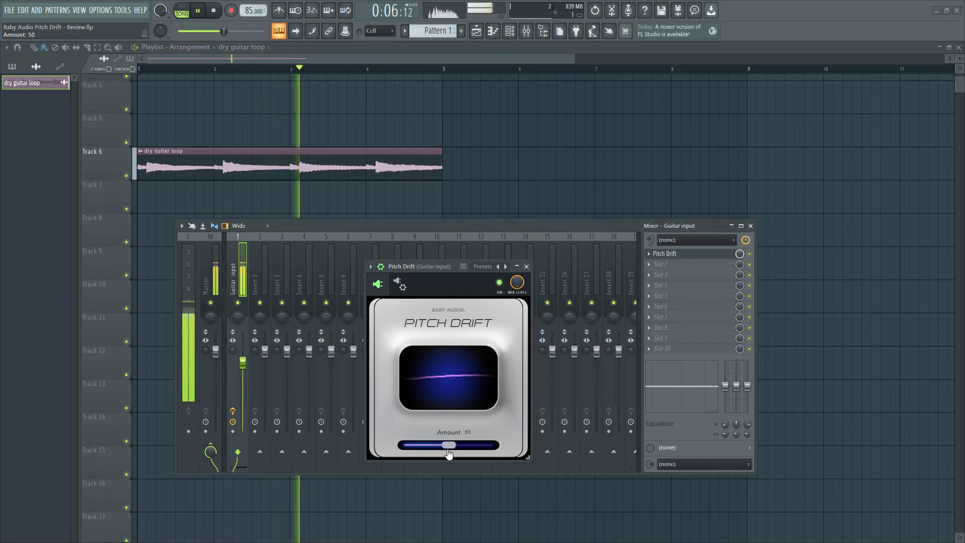
left_click_drag(452, 402, 482, 352)
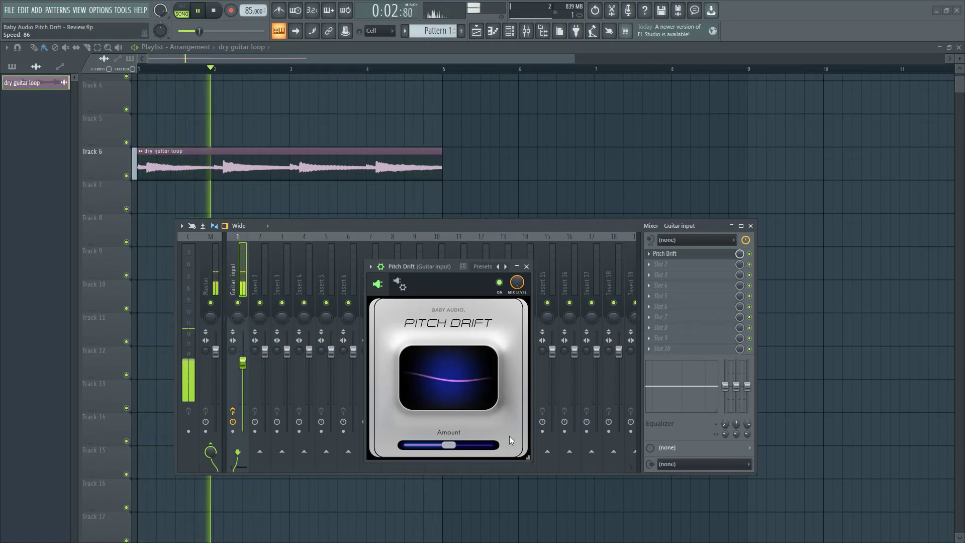
left_click(499, 282)
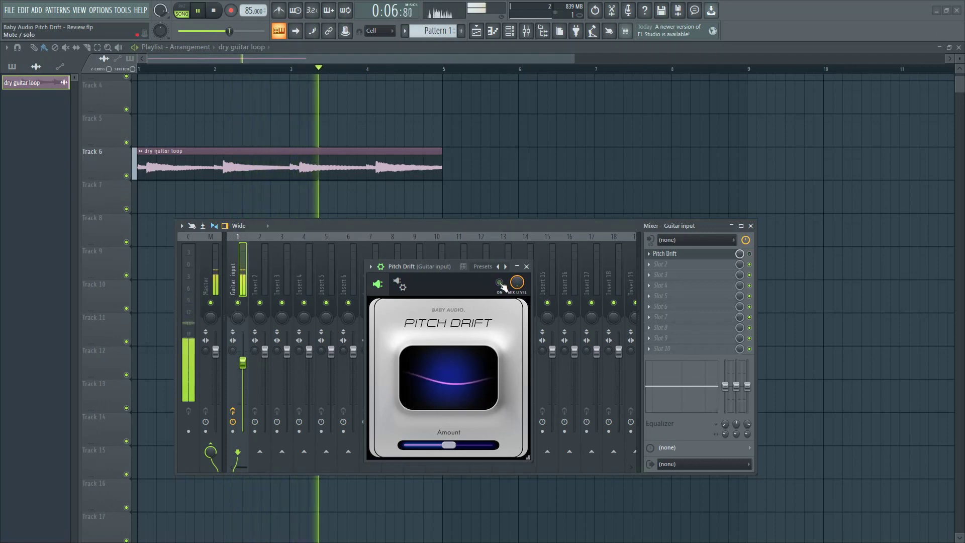
left_click(499, 282)
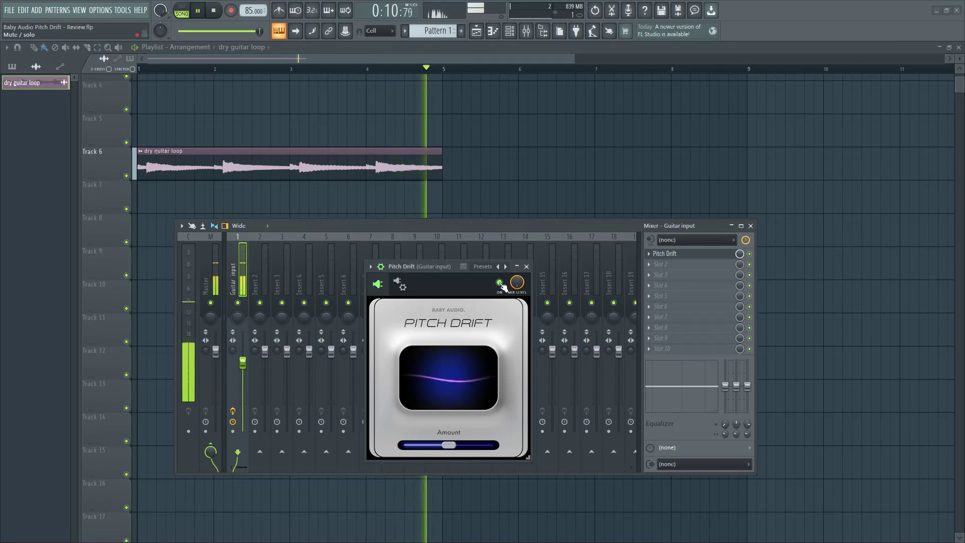
key("space")
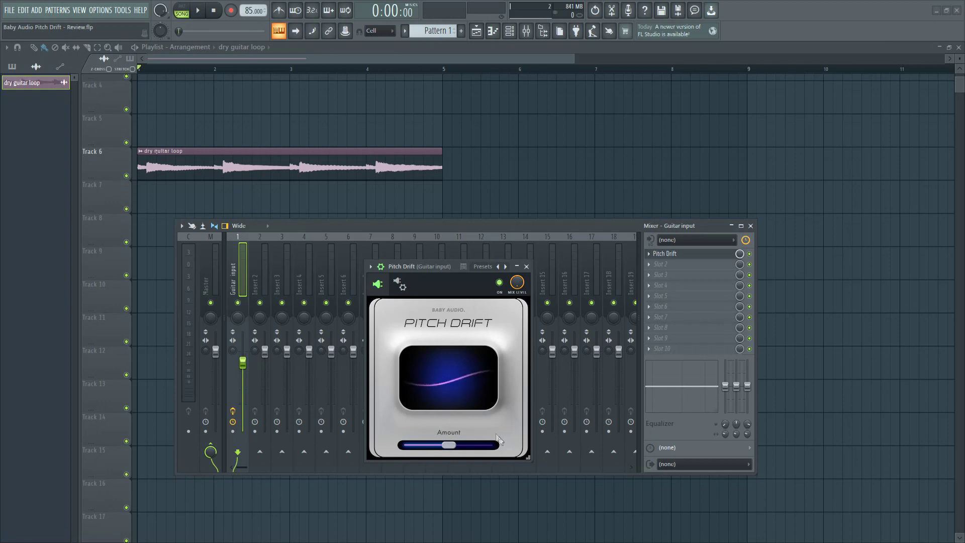
Step: Rename mixer insert 2 as Reverb
right_click(258, 281)
left_click(293, 247)
type("Reverb")
key("Return")
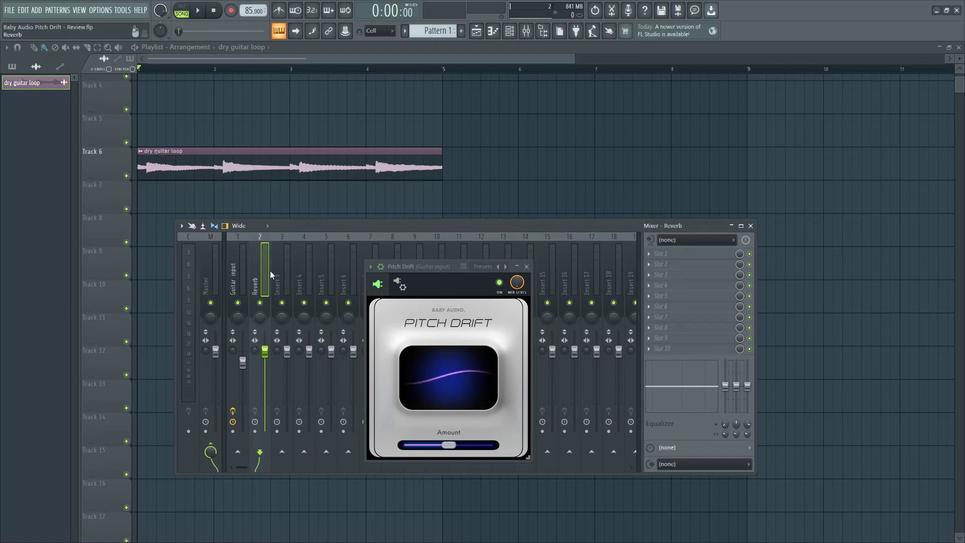
Step: Rename mixer insert 3 as Pitch Drift
left_click(281, 266)
right_click(285, 257)
left_click(320, 246)
type("Pitch Drift")
key("Return")
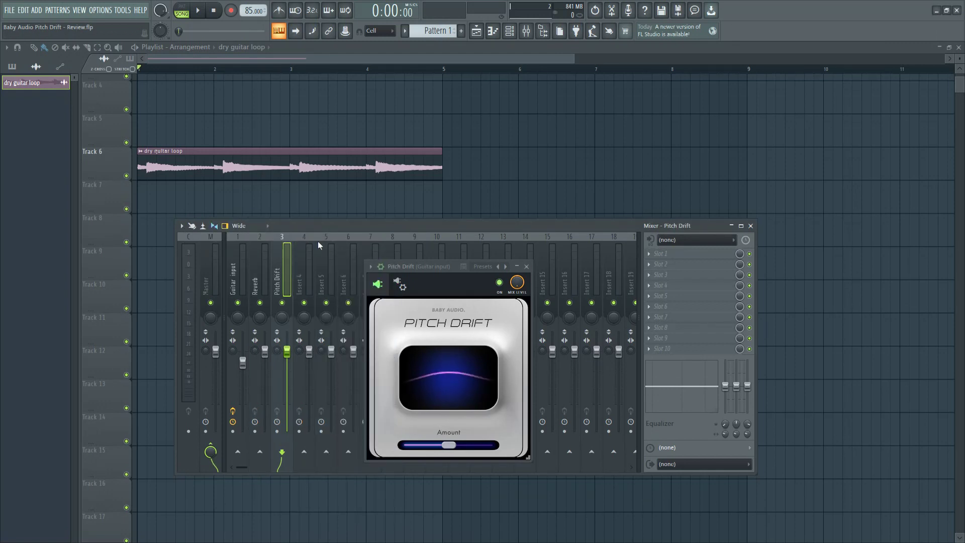
Step: Remove the Pitch Drift effect from slot 1 of the Guitar input track
left_click(233, 279)
right_click(665, 254)
left_click(663, 276)
left_click(515, 308)
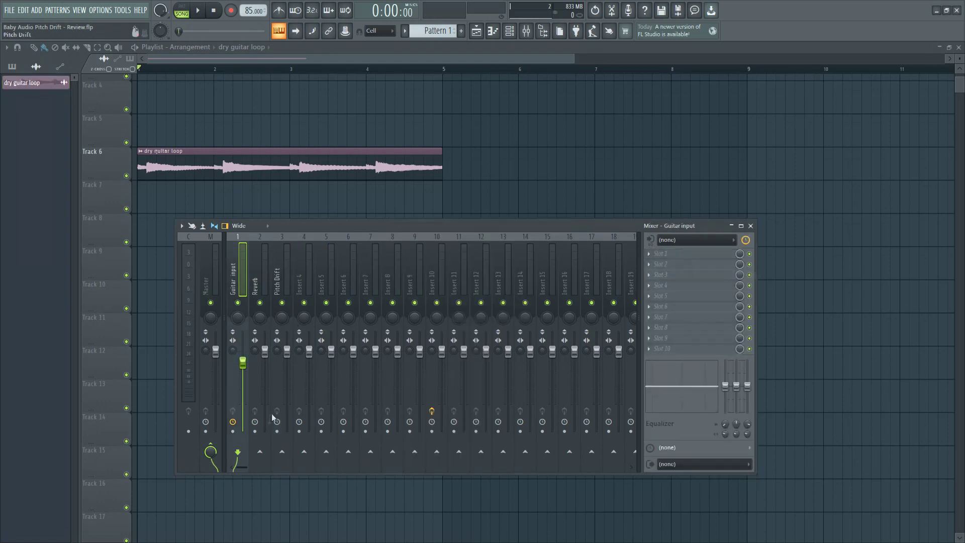
Step: Route the Guitar input track to Reverb in addition to the master, and route Reverb to the Pitch Drift track only
right_click(261, 452)
left_click(283, 460)
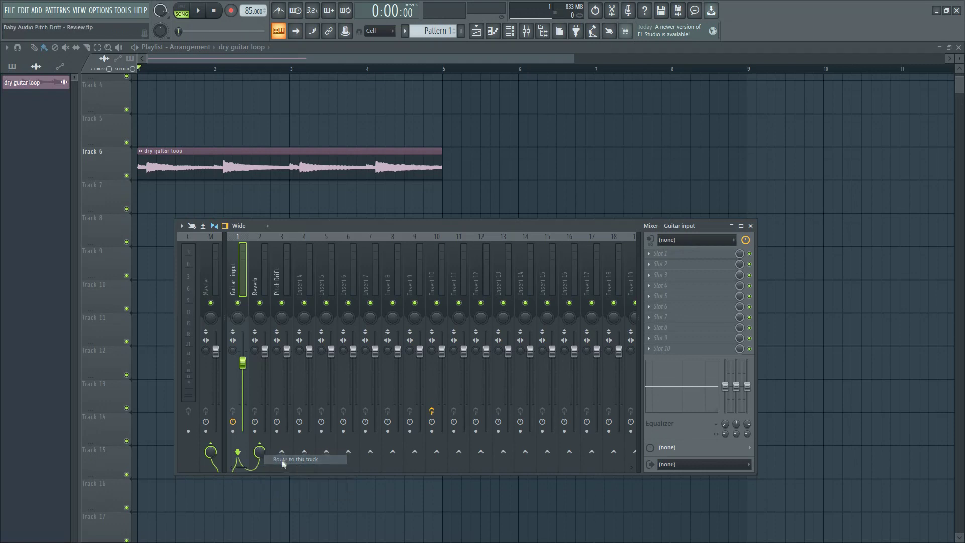
left_click(255, 284)
right_click(280, 455)
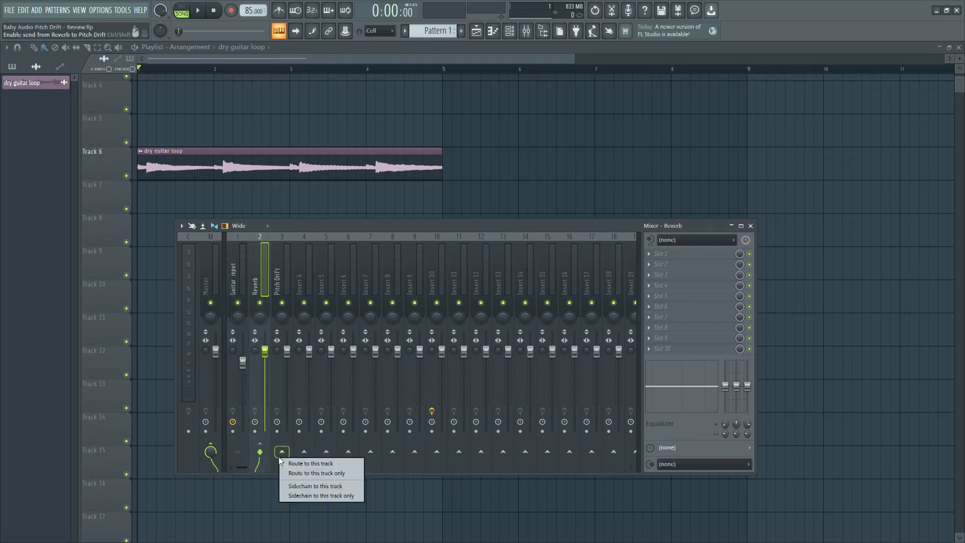
left_click(300, 472)
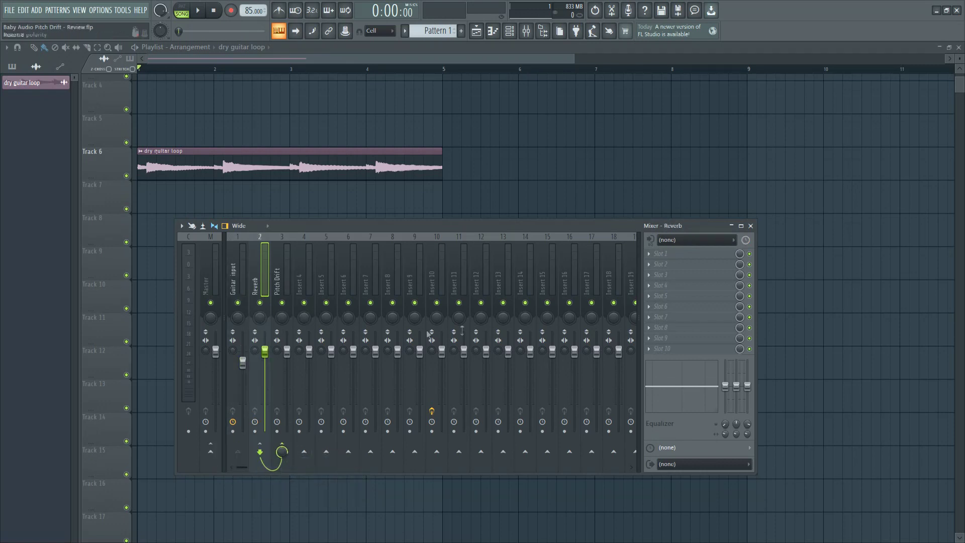
Step: Load ValhallaVintageVerb in slot 1 of the Reverb track and set its Mix to 30.4 % during playback
left_click(653, 255)
left_click(425, 251)
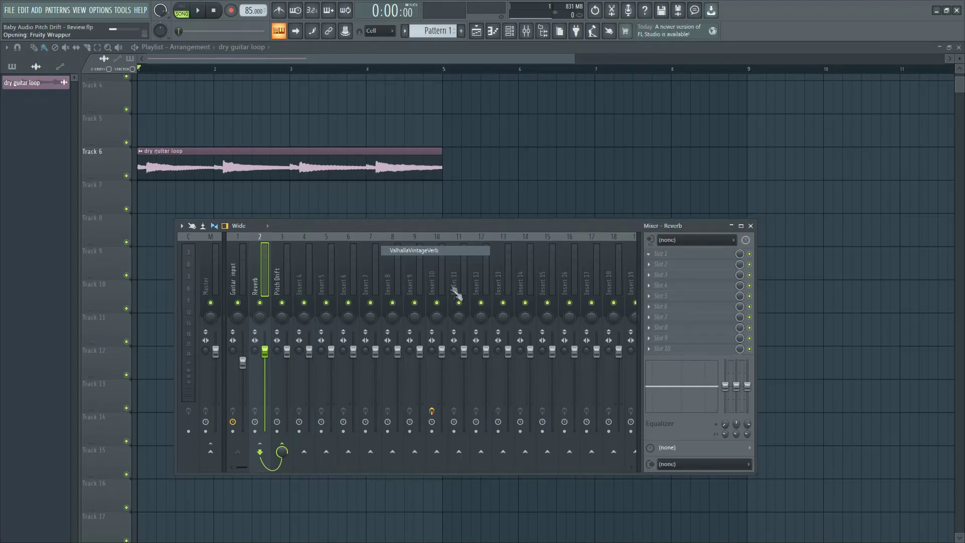
left_click_drag(382, 345, 399, 448)
key("space")
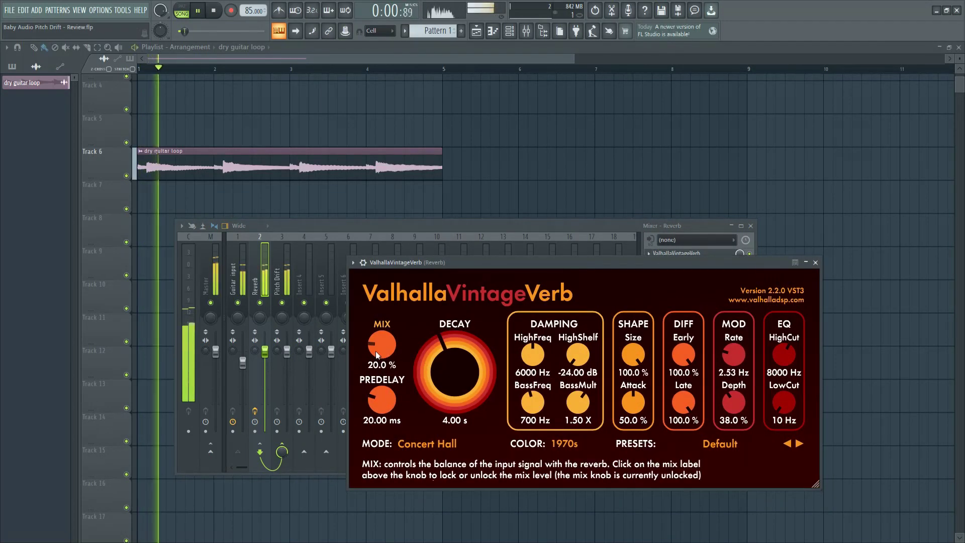
left_click_drag(375, 349, 378, 335)
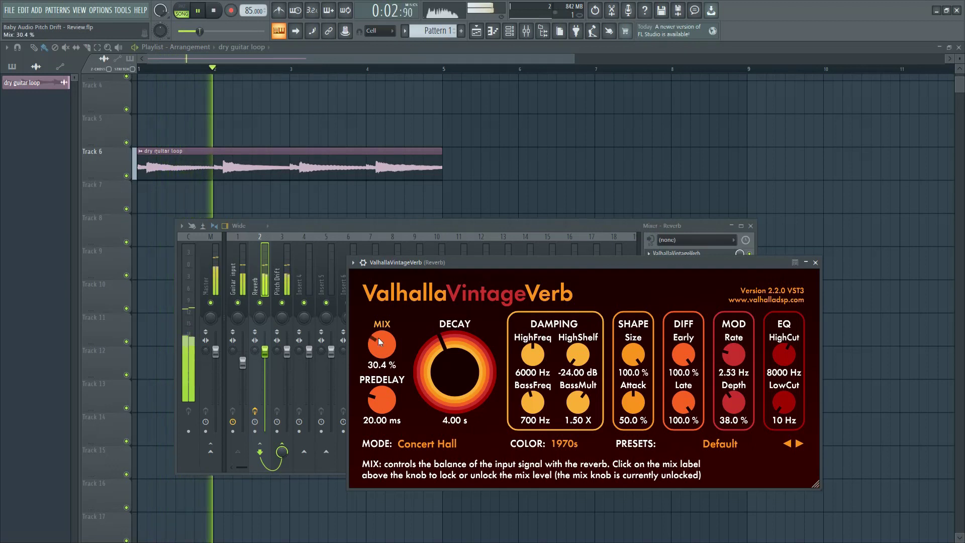
Step: Lower the Reverb track's volume fader and raise the ValhallaVintageVerb Mix further
left_click_drag(265, 350, 265, 394)
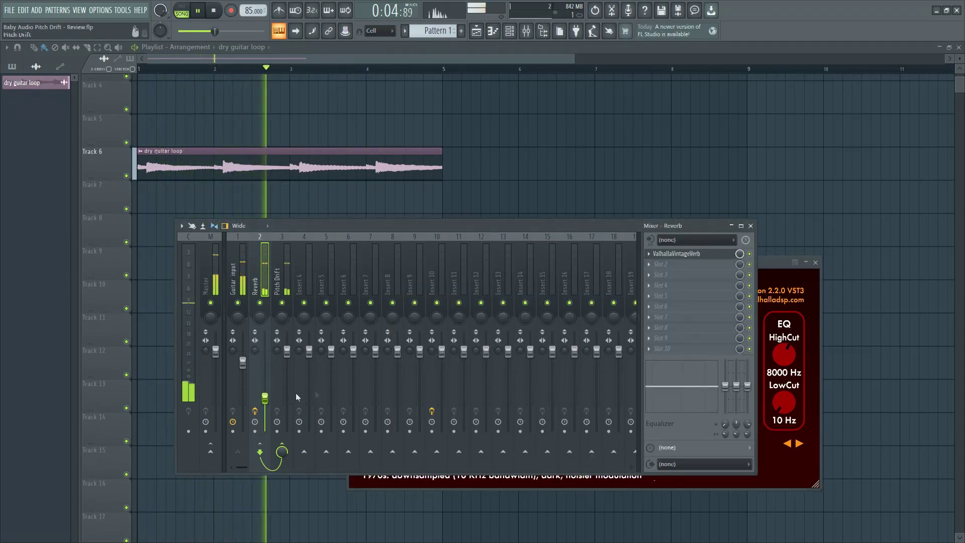
left_click(751, 226)
key("space")
left_click_drag(384, 343, 385, 330)
key("space")
left_click(533, 35)
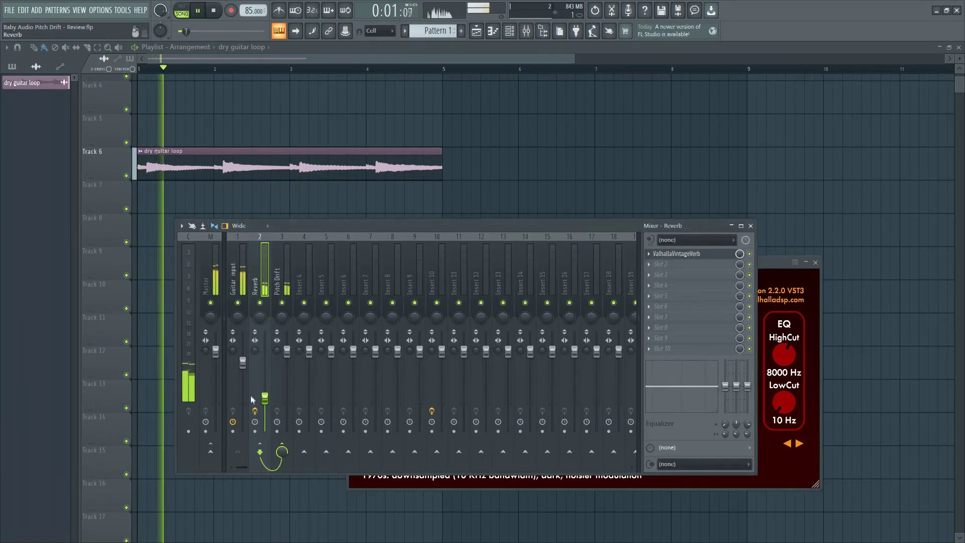
Step: Load the Pitch Drift effect in slot 1 of the Pitch Drift track and set its Amount to 100
left_click(285, 258)
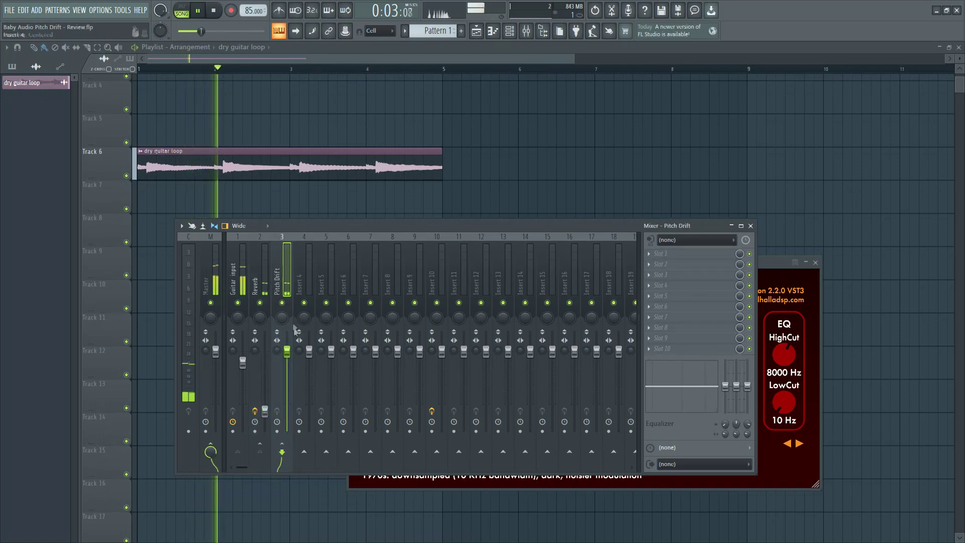
left_click(650, 254)
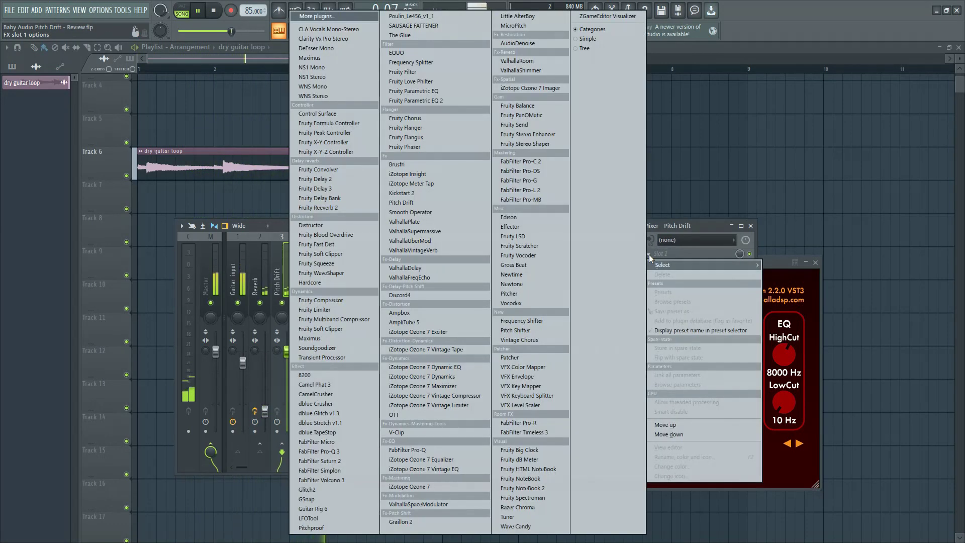
left_click(419, 203)
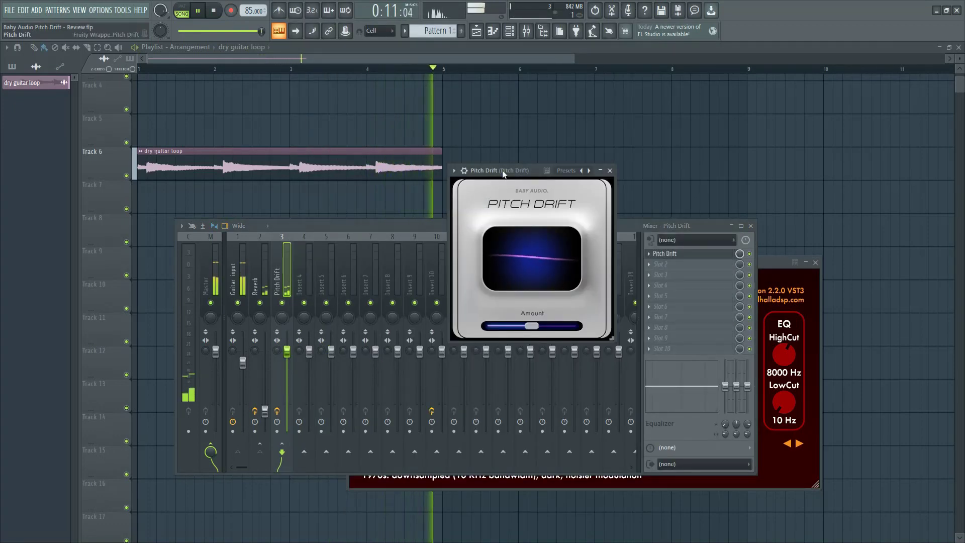
left_click_drag(509, 414, 553, 413)
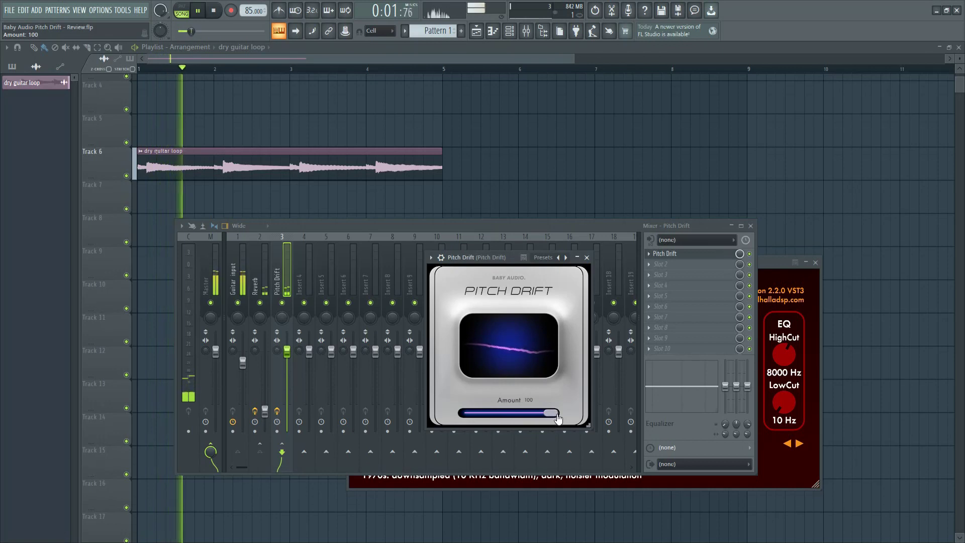
Step: Raise the Reverb track's volume slightly and set the Speed to 99 in the Pitch Drift effect
left_click_drag(265, 410, 280, 398)
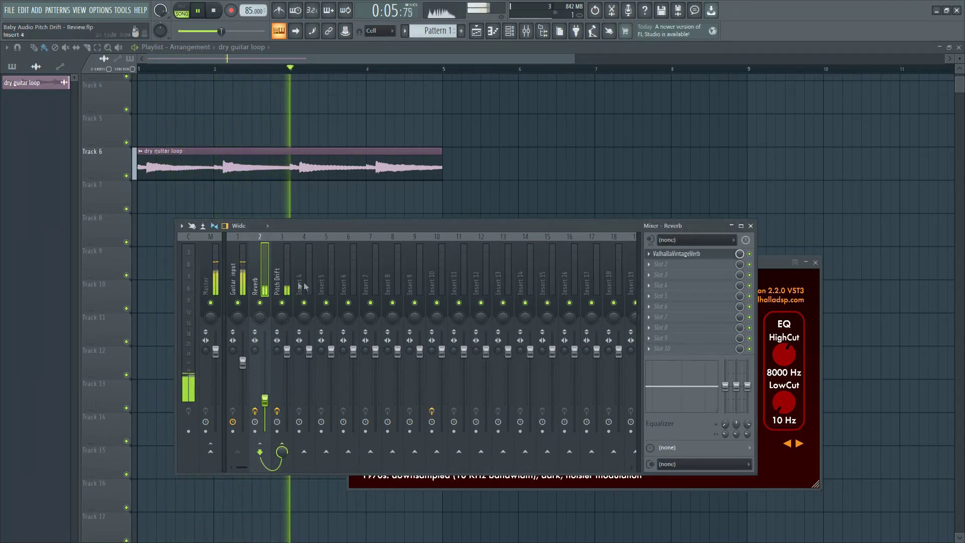
left_click(280, 398)
left_click(670, 254)
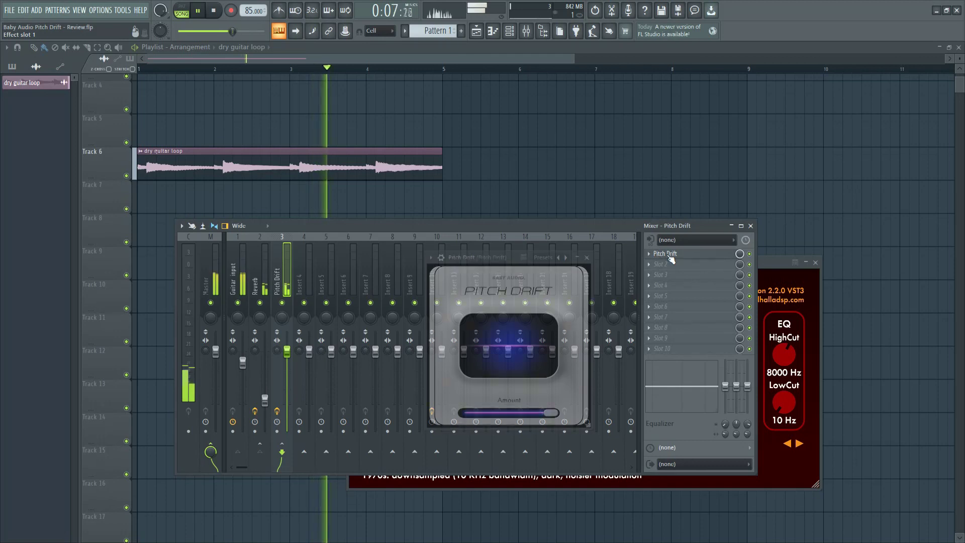
left_click(430, 257)
left_click_drag(479, 257, 471, 280)
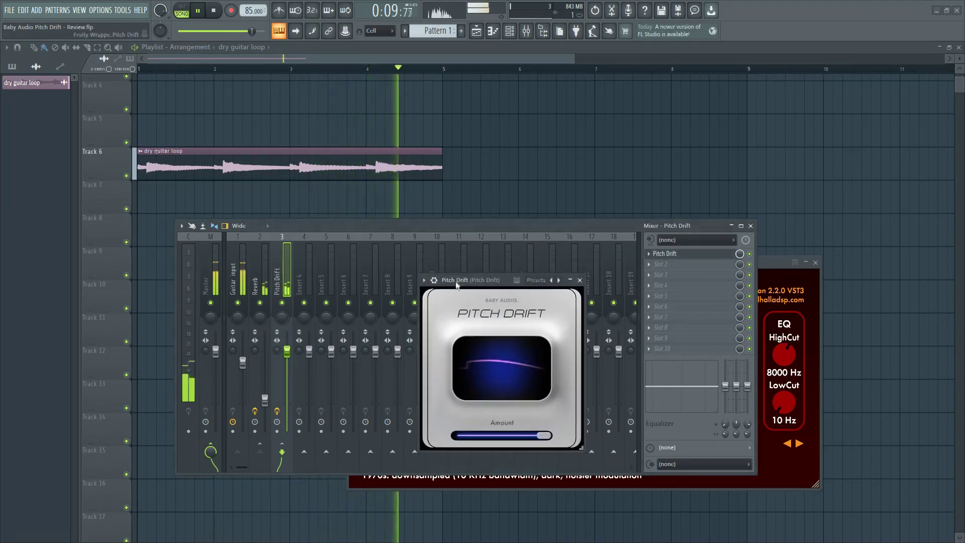
mouse_move(471, 401)
left_click_drag(470, 401, 482, 314)
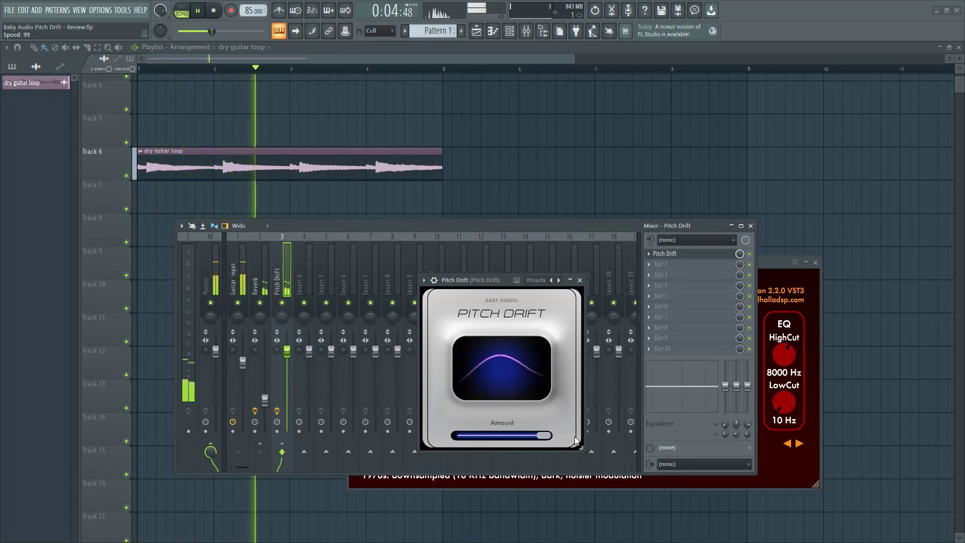
Step: Lower the Reverb track's volume to 35% and reselect the Pitch Drift track
left_click(265, 400)
left_click_drag(265, 400, 265, 403)
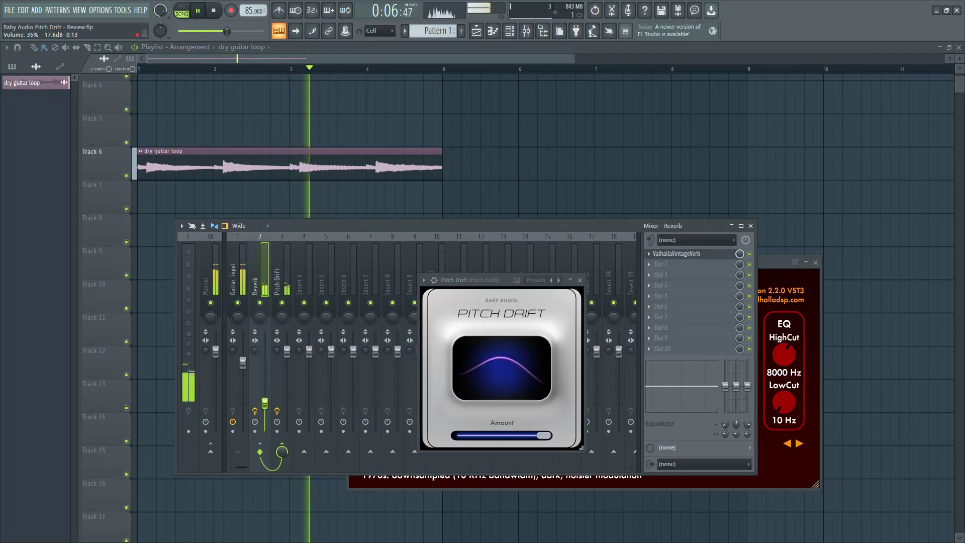
left_click(284, 372)
Step: Try Pitch Drift's Amount at 69 and back at full, and adjust its Speed while the loop plays
left_click_drag(513, 382, 517, 438)
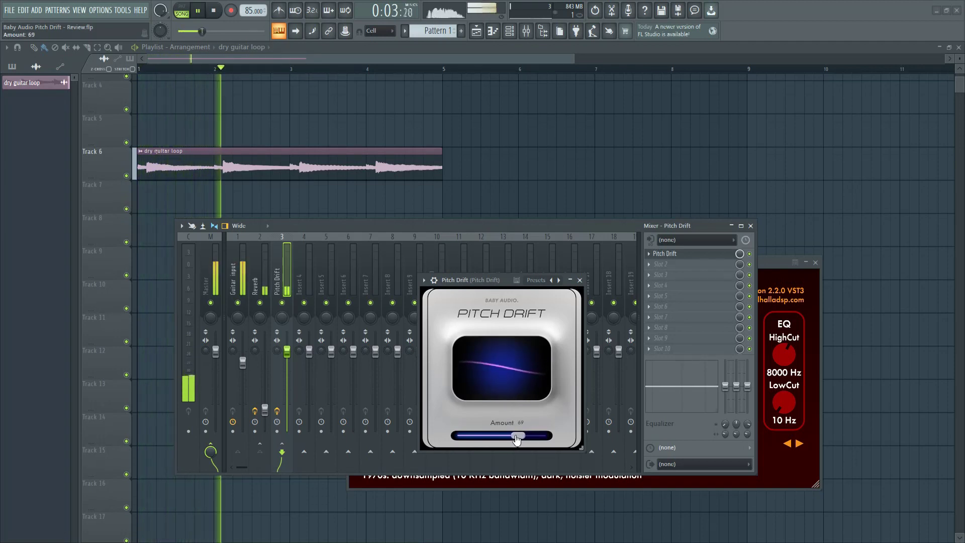
left_click_drag(517, 438, 543, 436)
left_click_drag(518, 392, 519, 377)
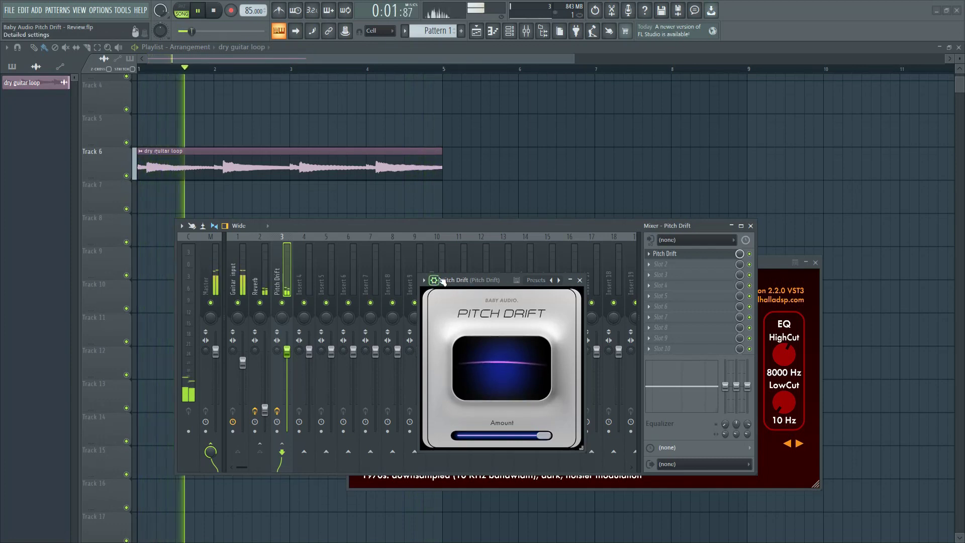
Step: Set Pitch Drift's Speed to 50 with the Guitar loop still playing
mouse_move(559, 301)
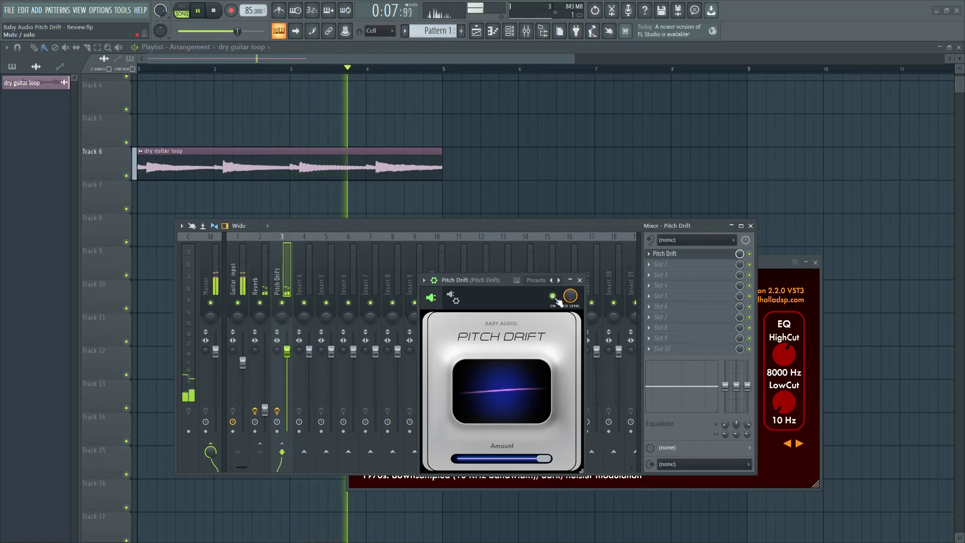
scroll(518, 397, "up", 12)
scroll(523, 395, "up", 9)
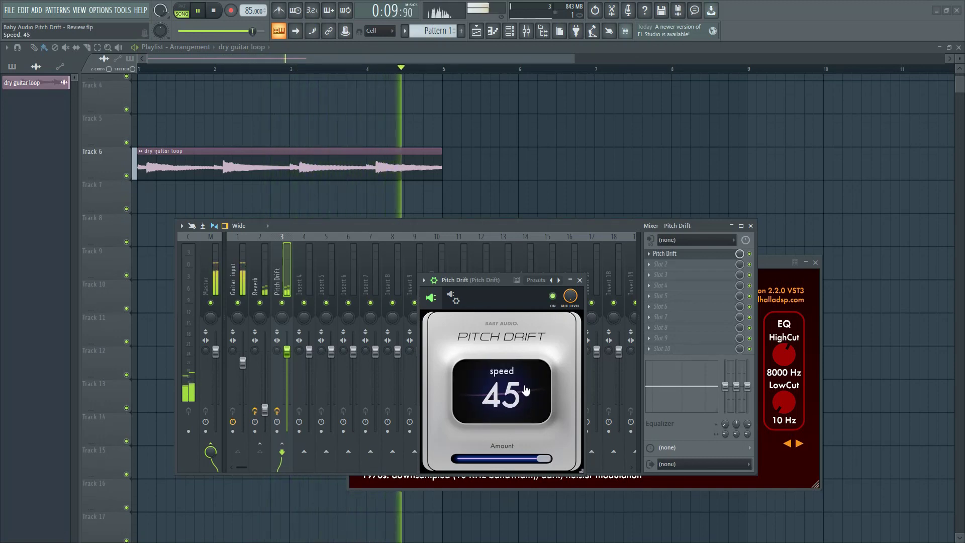
scroll(523, 395, "down", 1)
scroll(525, 387, "up", 1)
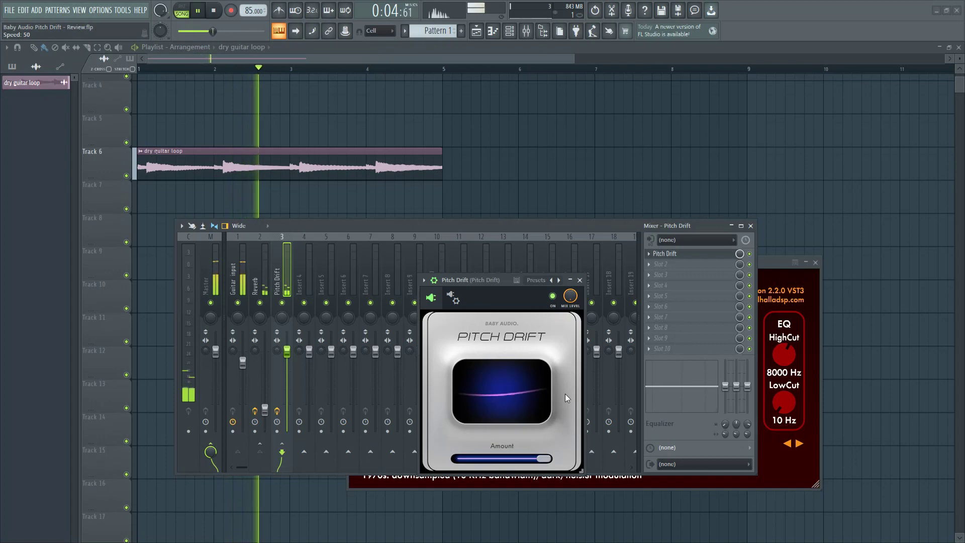
Step: Enable Pitch Drift on the Pad while the arrangement plays and raise its Speed to 75
key("space")
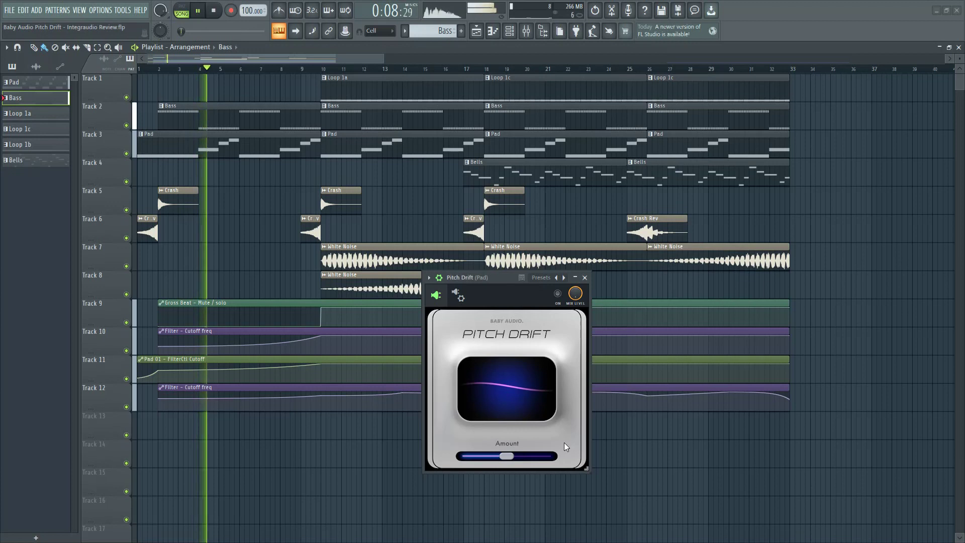
left_click(557, 293)
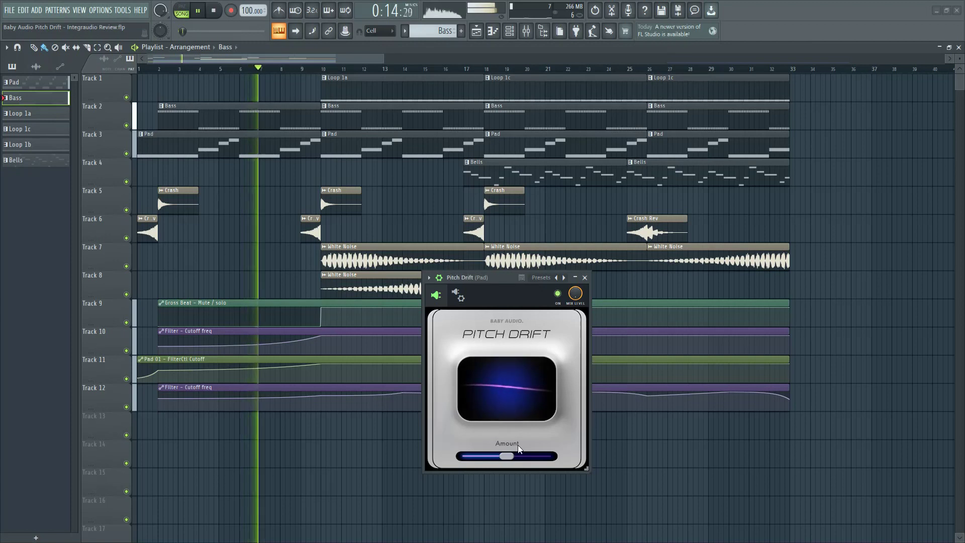
scroll(534, 403, "up", 8)
scroll(534, 404, "up", 17)
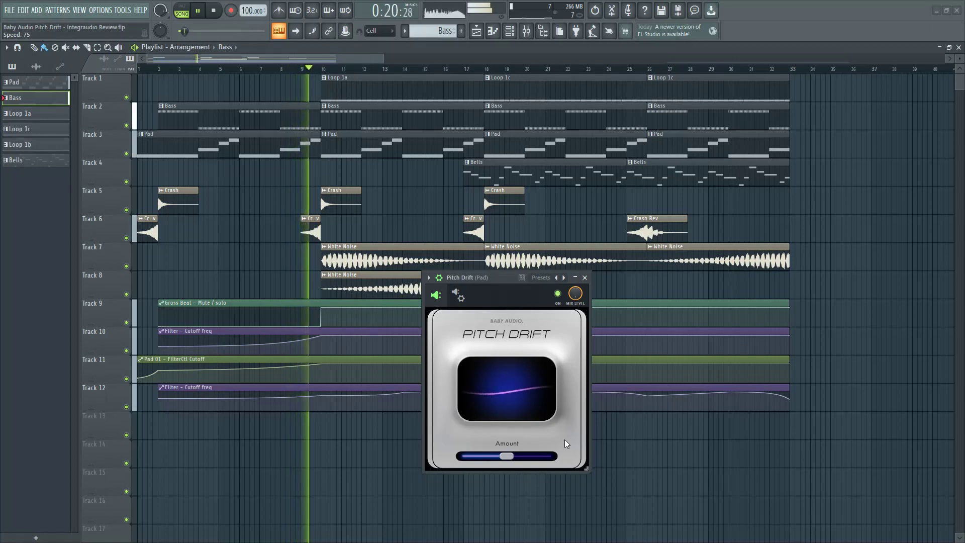
Step: Try a higher Speed with Amount at 35 in the Pad's Pitch Drift, and toggle the effect to compare
scroll(515, 414, "up", 1)
scroll(515, 415, "up", 20)
mouse_move(506, 456)
left_mouse_down()
mouse_move(488, 459)
mouse_move(497, 462)
left_mouse_up()
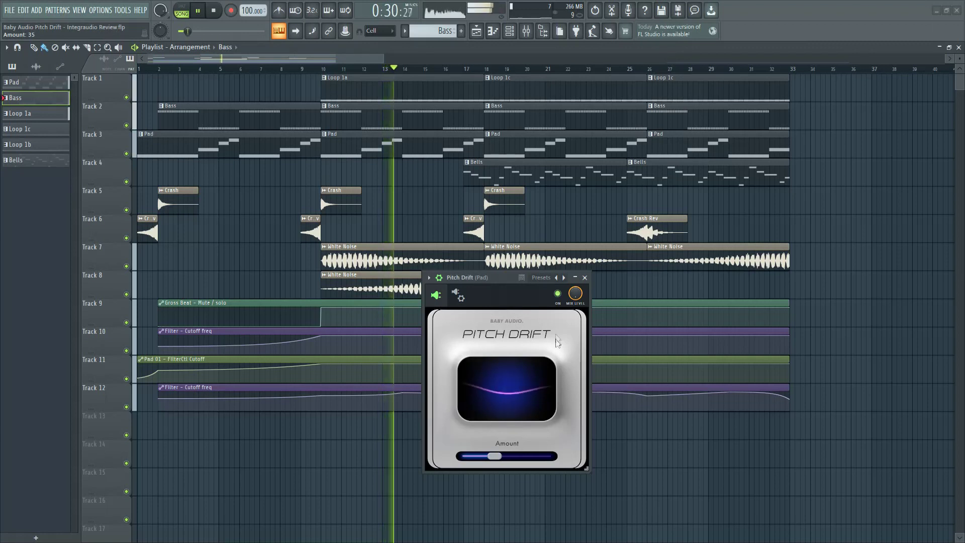
left_click(558, 294)
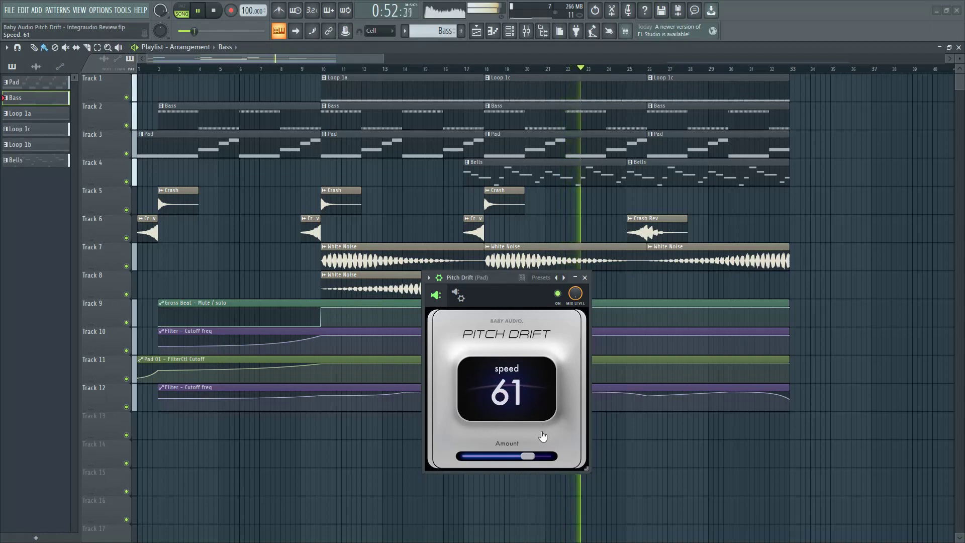
Step: Try the Pad's Pitch Drift at Amount 100 and Speed 80, return to Speed 50 with Amount at its midpoint, and stop playback
left_click_drag(530, 460, 548, 457)
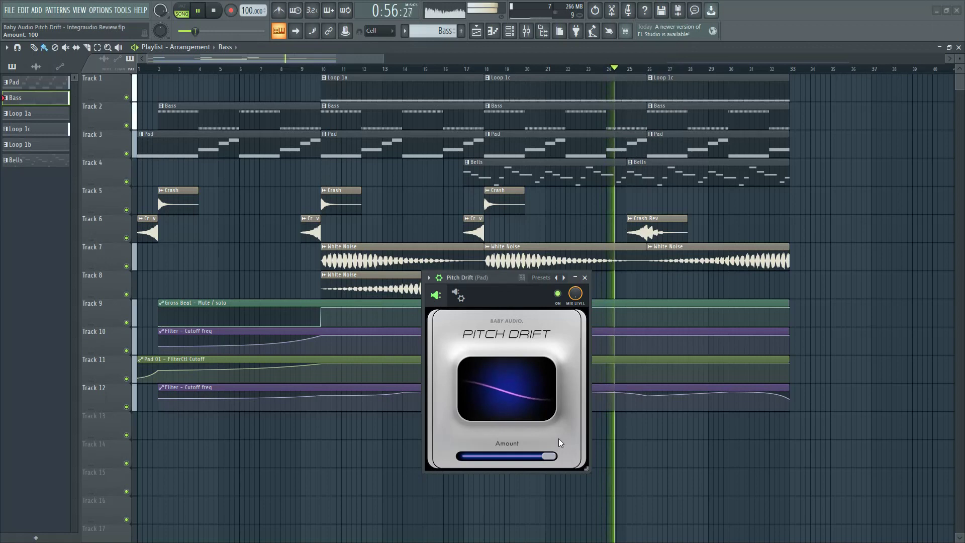
left_click_drag(537, 402, 541, 380)
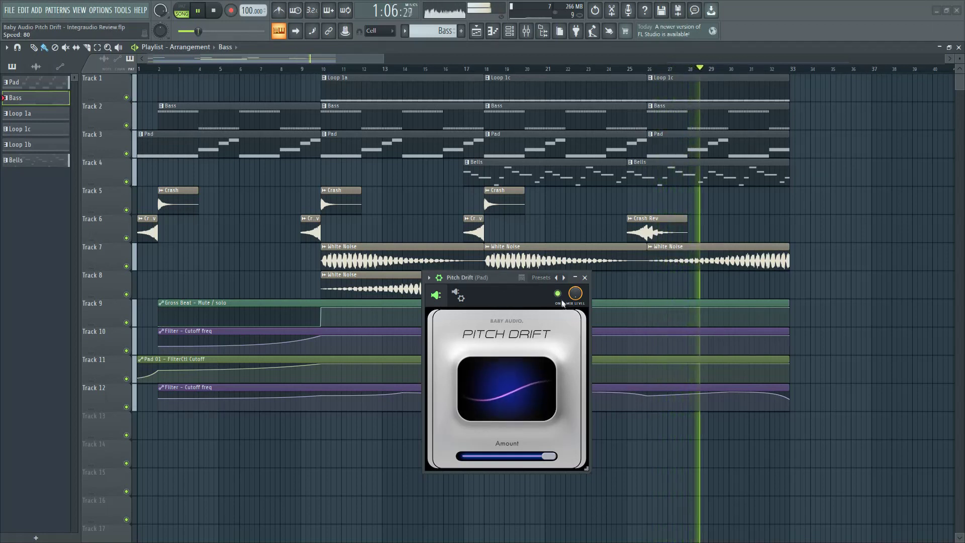
left_click_drag(518, 375, 517, 402)
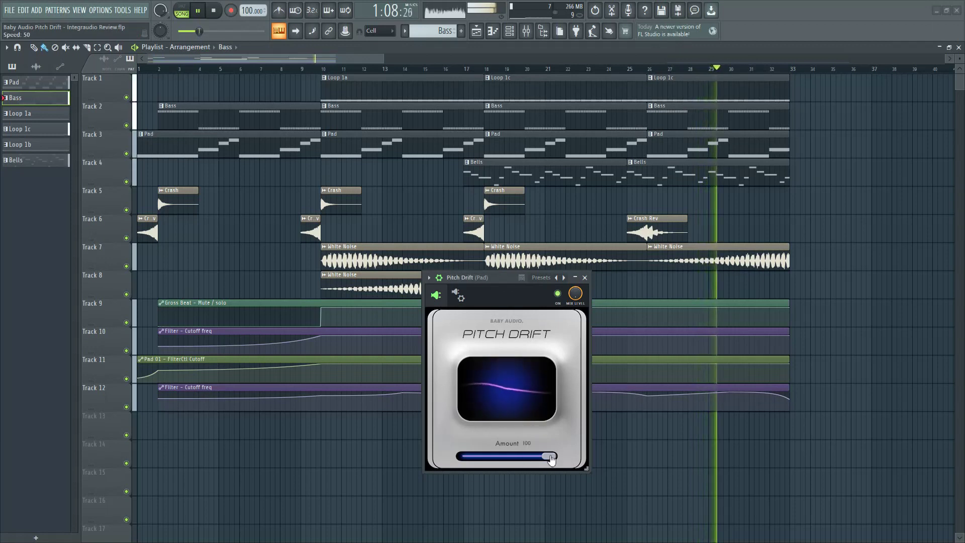
left_click_drag(548, 456, 505, 455)
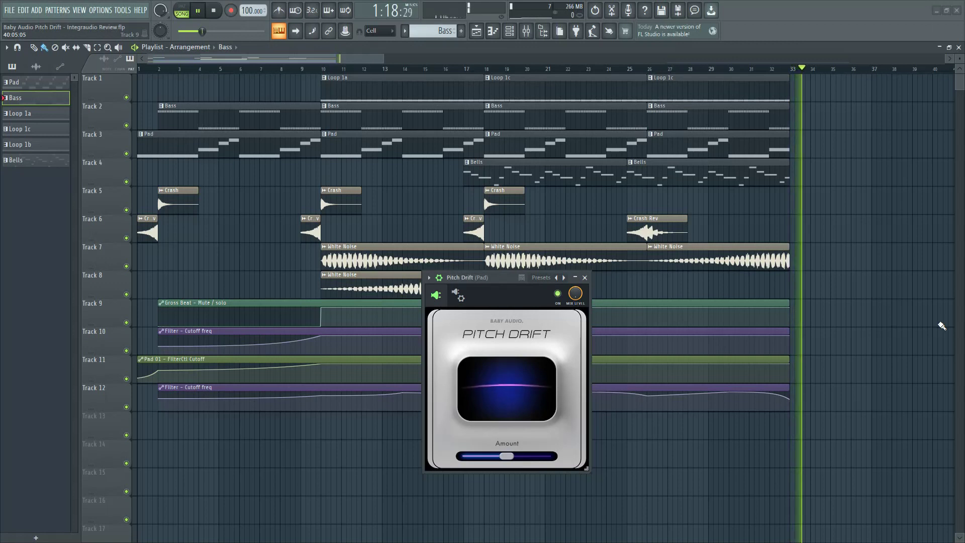
key("space")
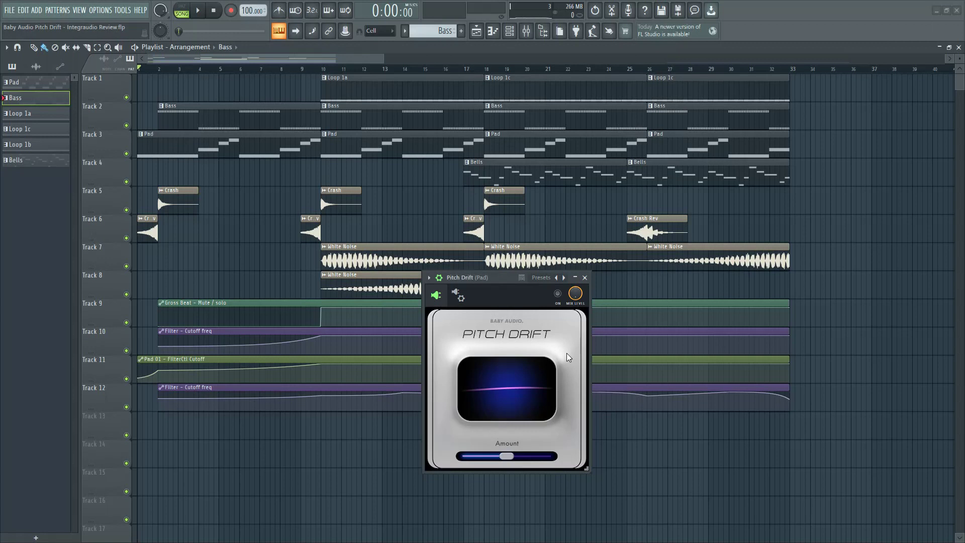
Step: Close the Pad's Pitch Drift and play the arrangement in song mode with the Bass's Pitch Drift open
left_click(585, 277)
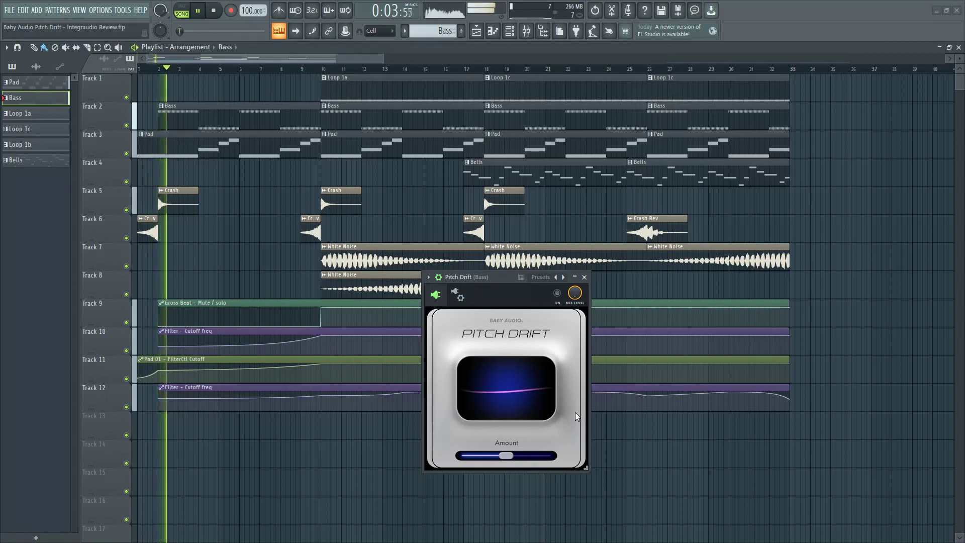
key("l")
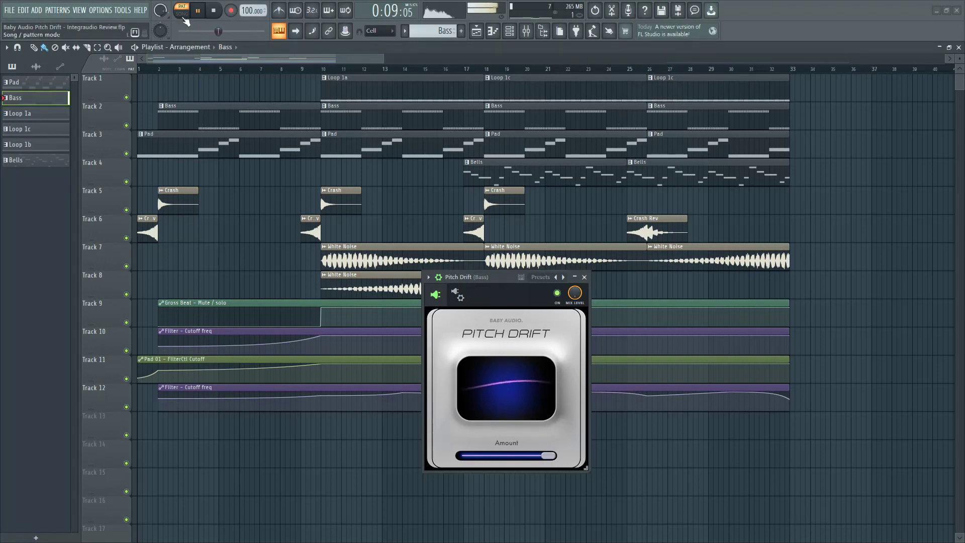
key("space")
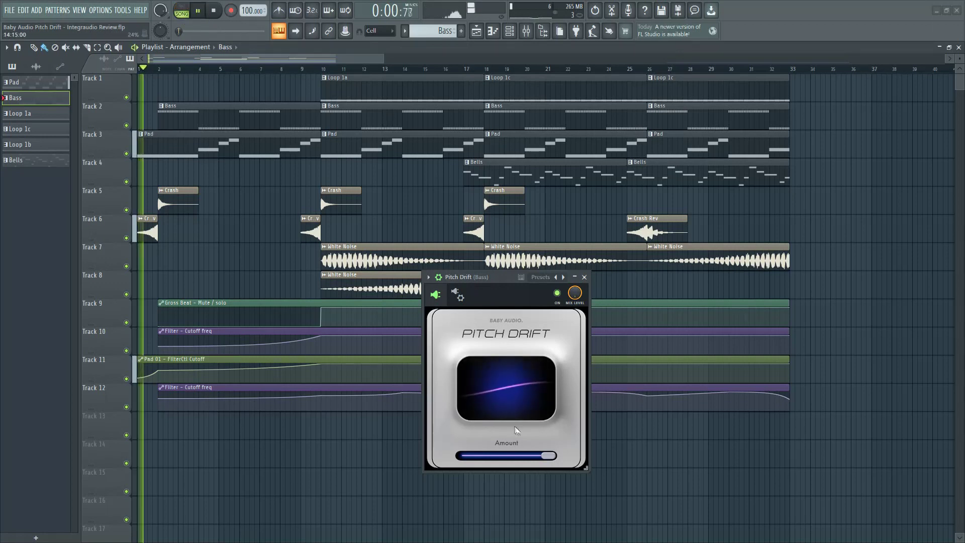
Step: Raise the Speed of the Bass's Pitch Drift during playback and try its Amount at 65 and 85
mouse_move(513, 416)
left_click_drag(513, 415, 525, 391)
left_click_drag(525, 390, 526, 383)
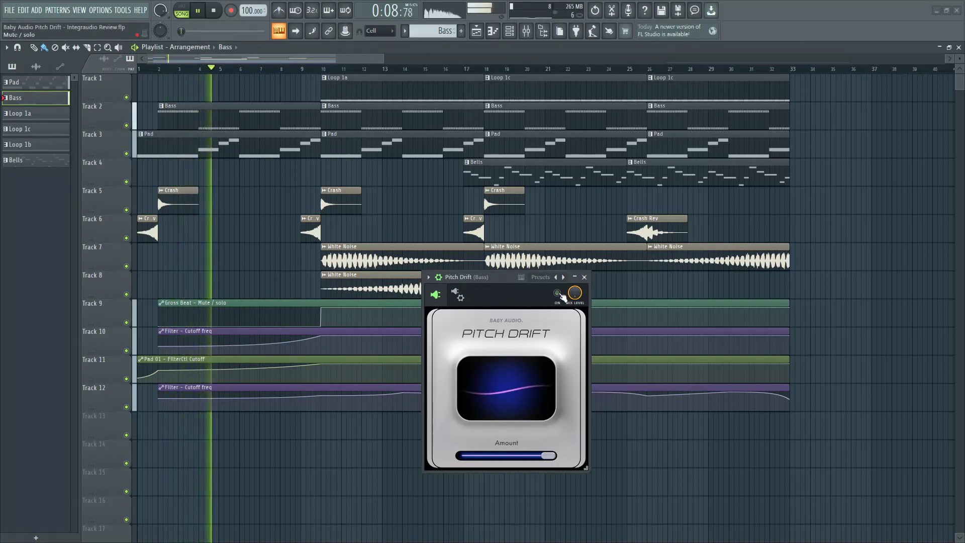
left_click_drag(548, 455, 520, 457)
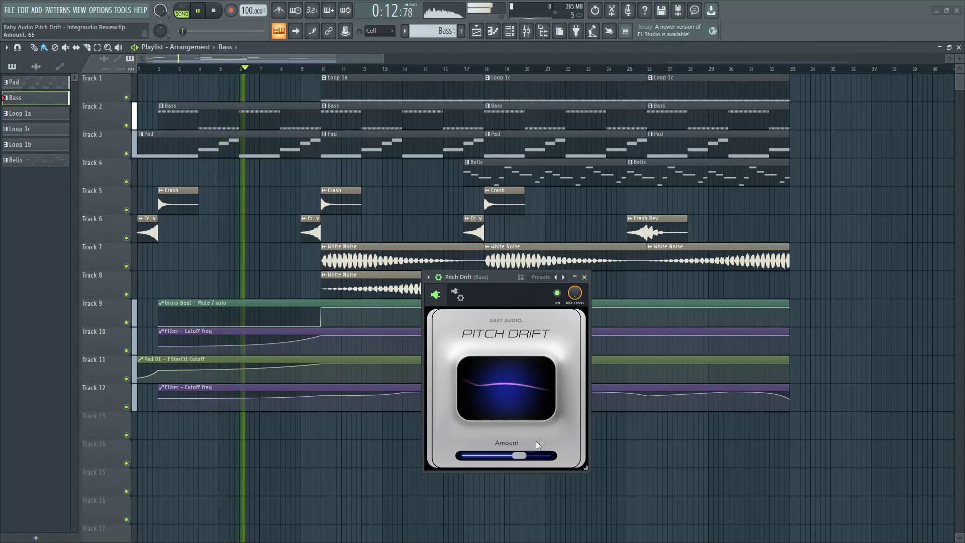
left_click_drag(549, 436, 534, 462)
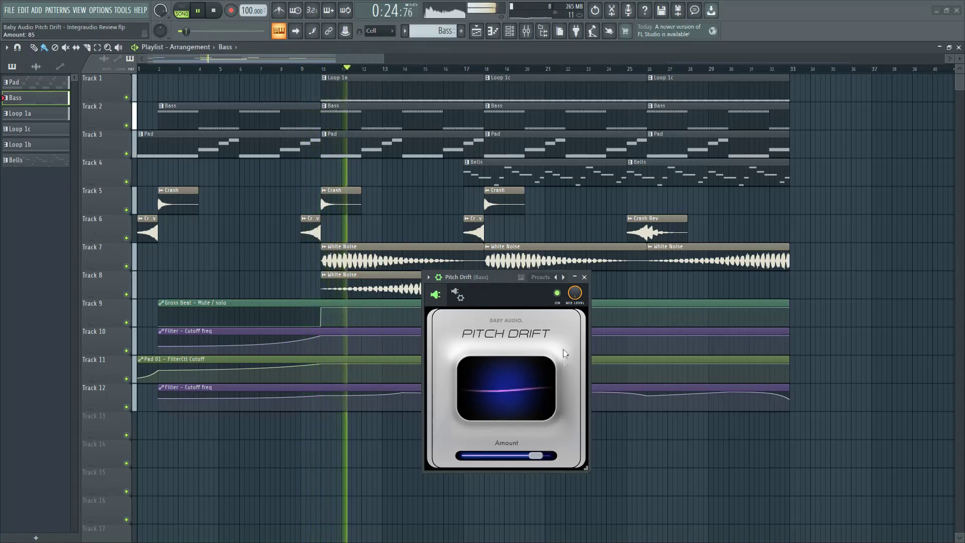
Step: Toggle Pitch Drift on the Bass to compare the sound, and check the Bass track in the mixer
left_click(558, 294)
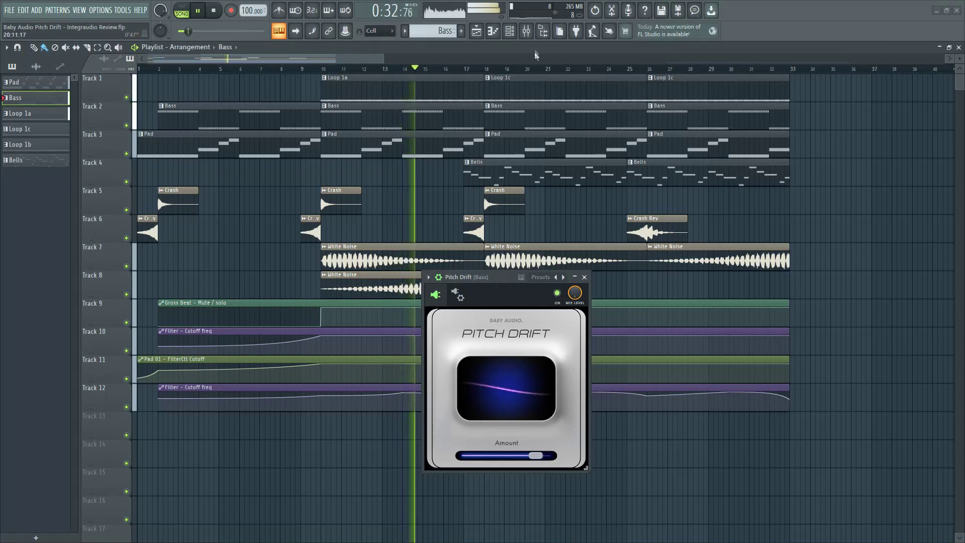
left_click(527, 30)
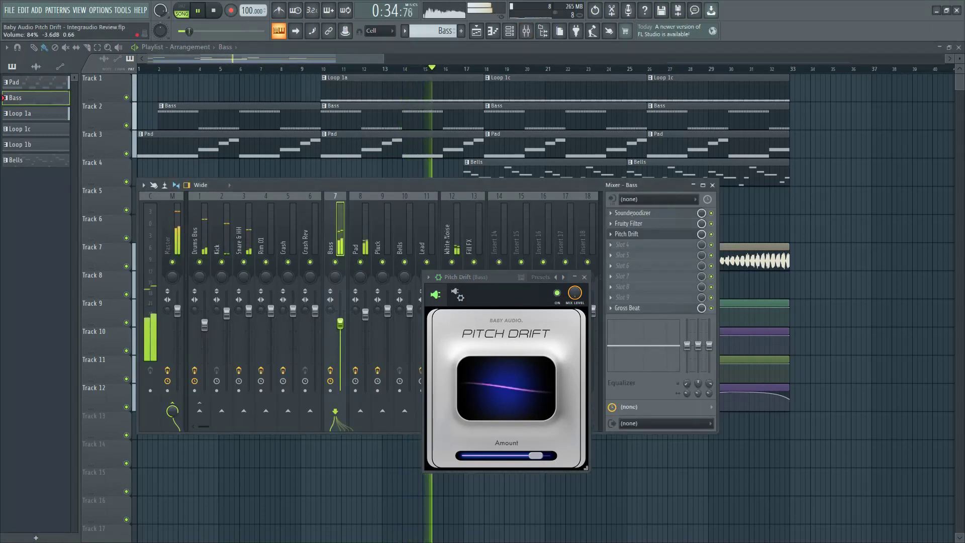
key("F9")
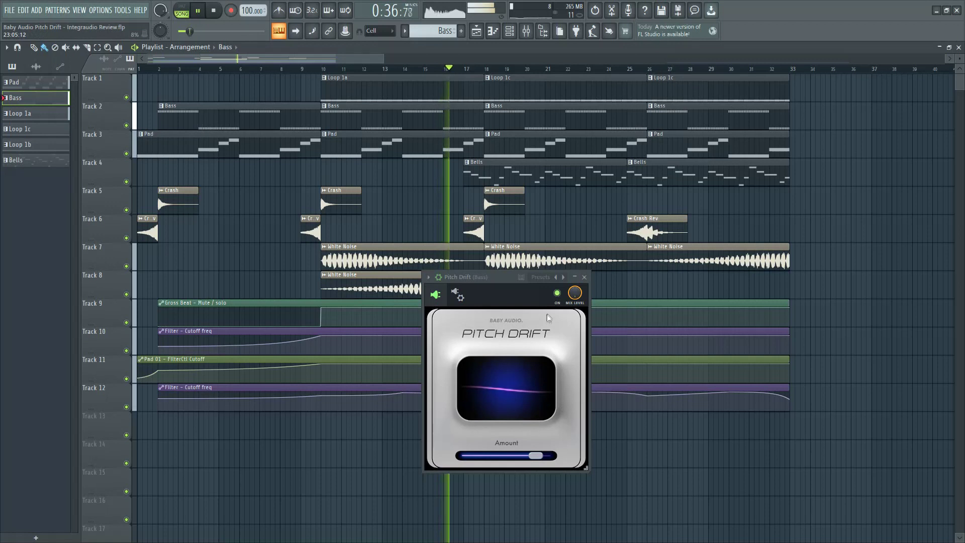
Step: Set the Bass's Pitch Drift to Speed 70 and Amount 60, and stop playback
left_click_drag(529, 388, 529, 358)
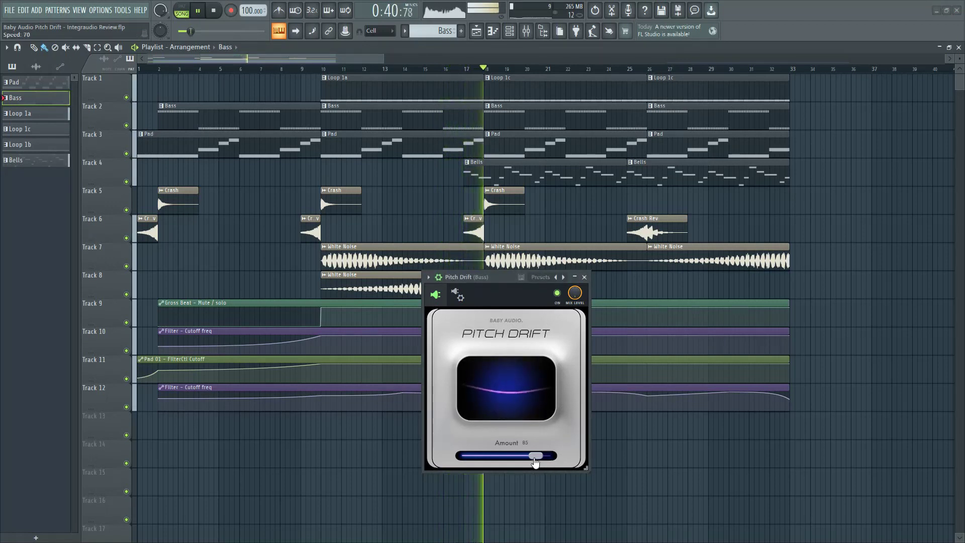
left_click_drag(535, 455, 514, 456)
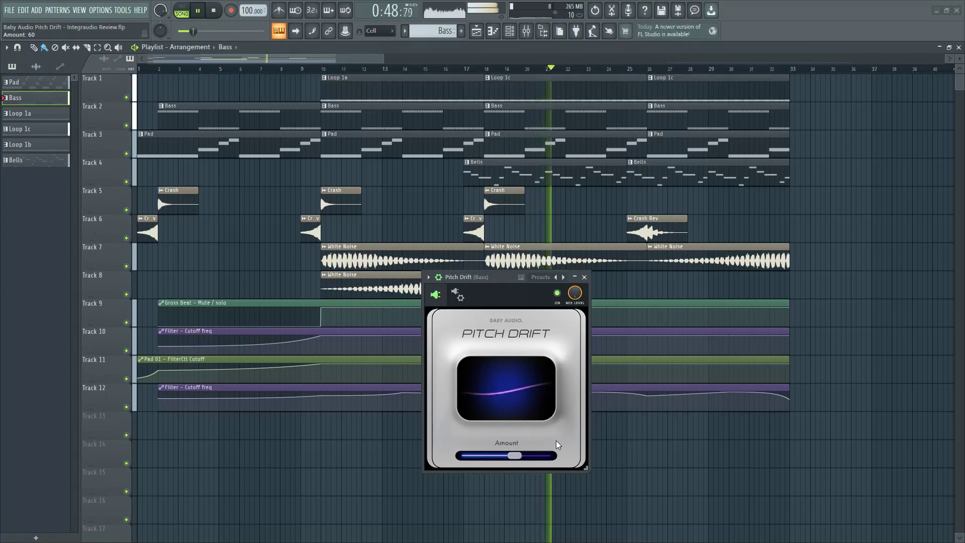
key("space")
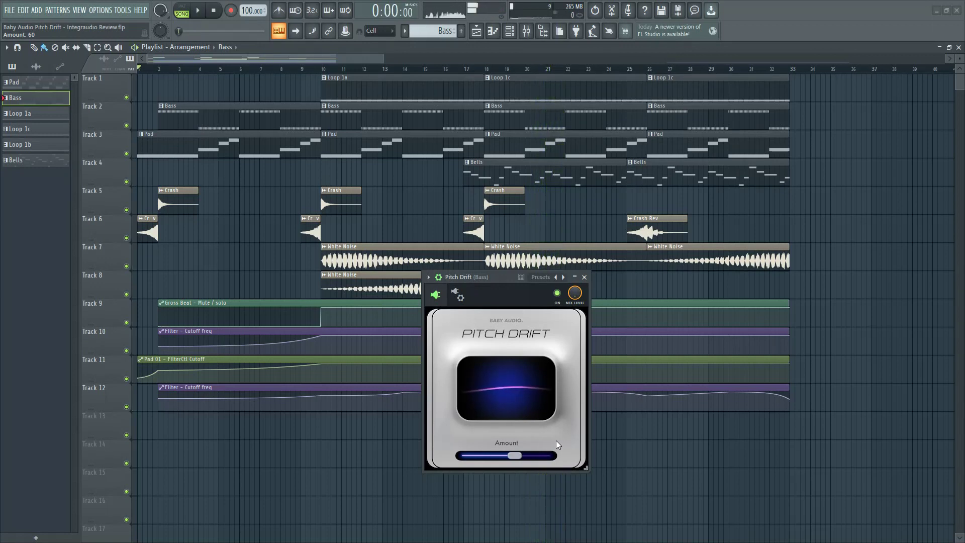